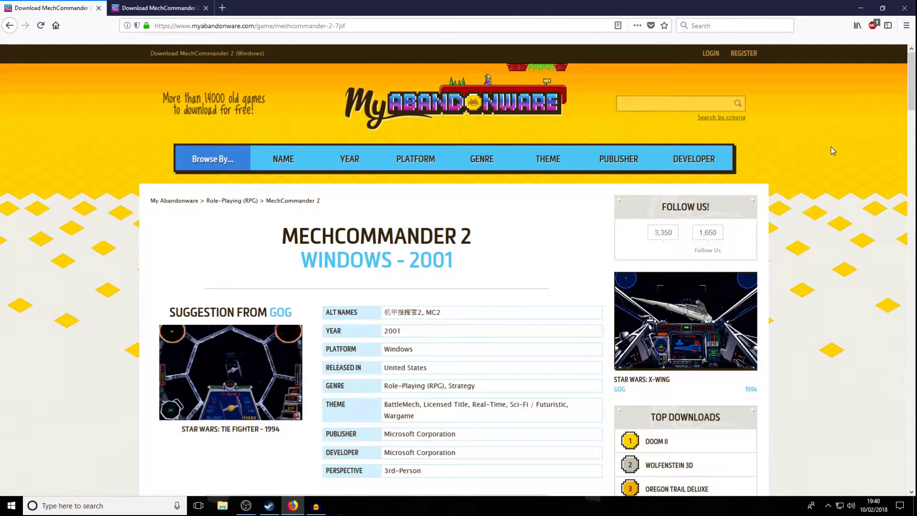
- Bring up the MechCommander 2 download options in Firefox
{"action": "left_click", "coordinate": [177, 8]}
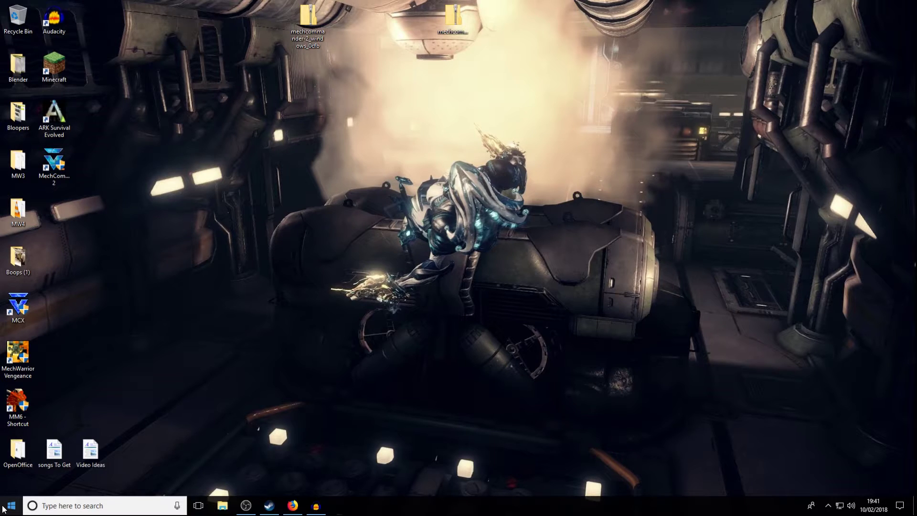
{"action": "key", "text": "super+i"}
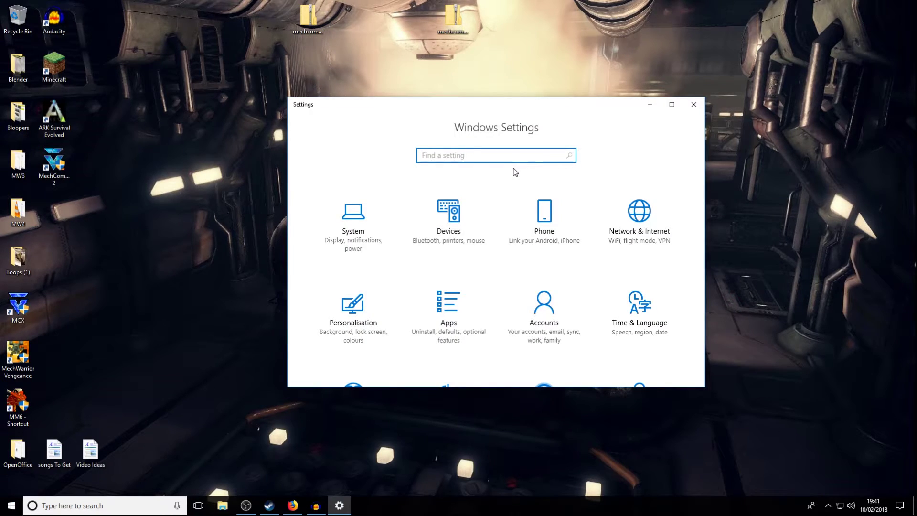
{"action": "type", "text": "windows features"}
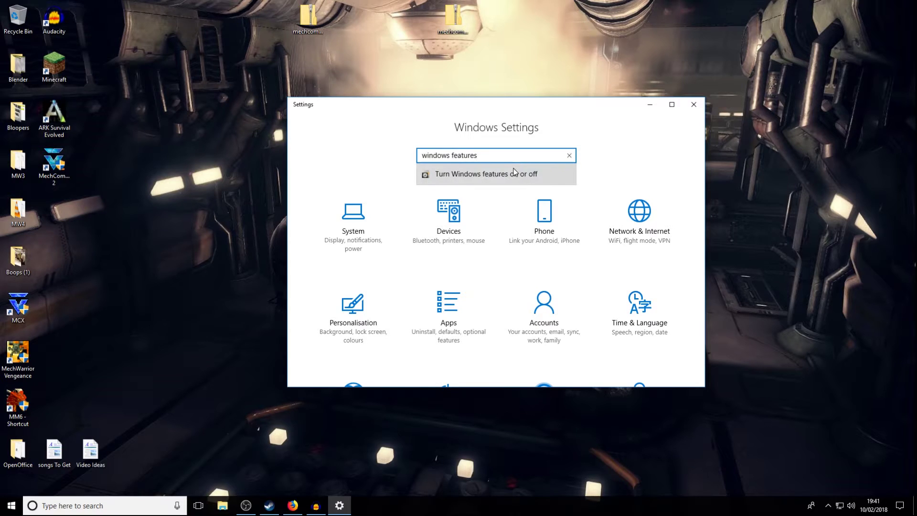
{"action": "left_click", "coordinate": [514, 173]}
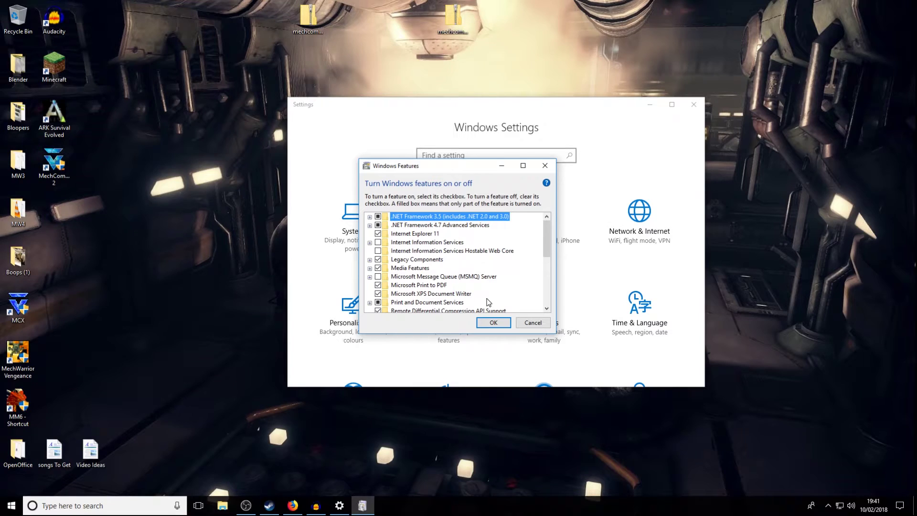
{"action": "left_click", "coordinate": [370, 260]}
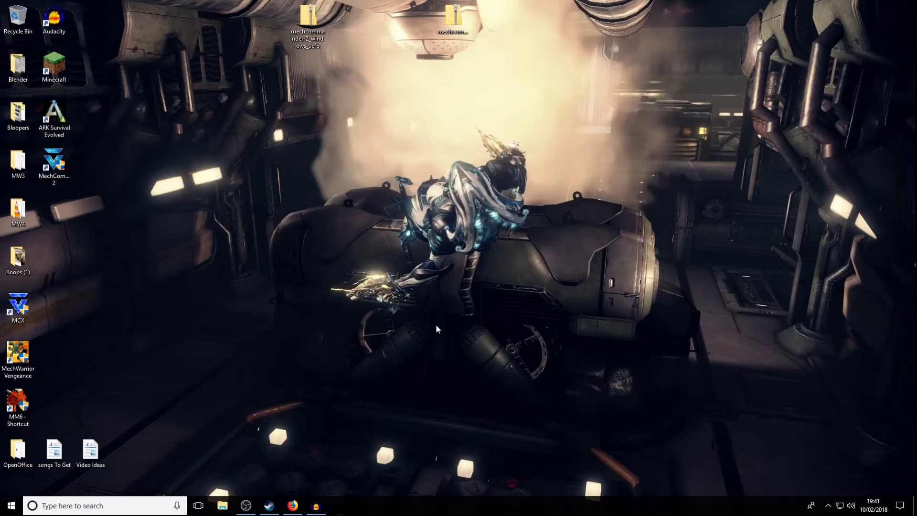
- Extract the MechCommander 2 ISO folder from its zip onto the desktop
{"action": "double_click", "coordinate": [308, 17]}
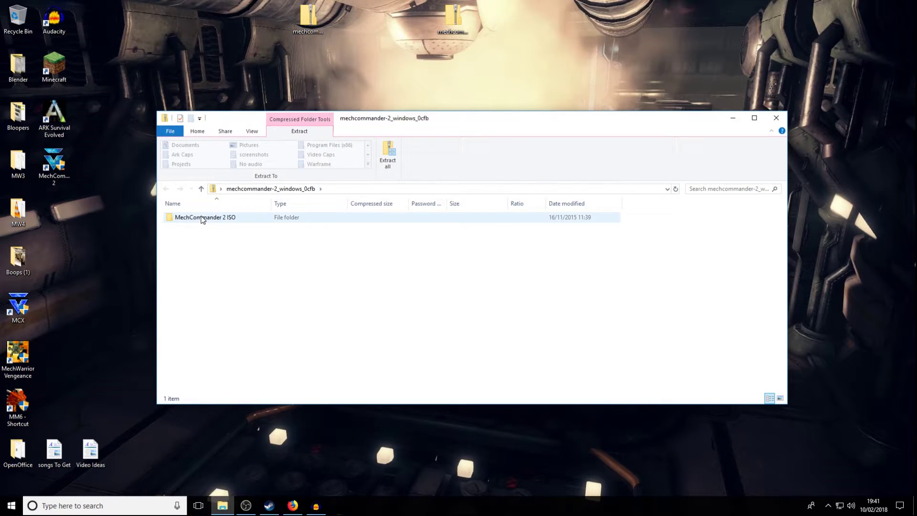
{"action": "left_click_drag", "start_coordinate": [202, 220], "coordinate": [313, 83]}
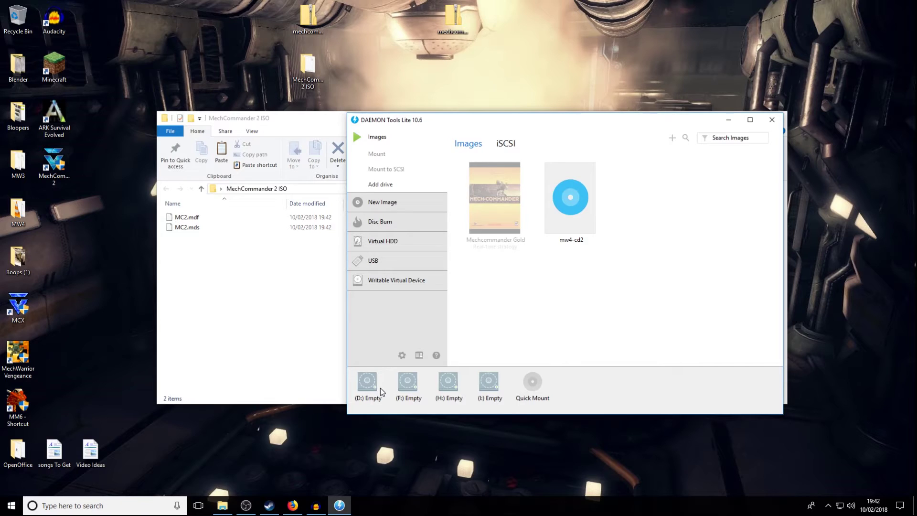
- Mount MC2.mdf from the MechCommander 2 ISO folder as drive D: in DAEMON Tools Lite
{"action": "left_click", "coordinate": [366, 386]}
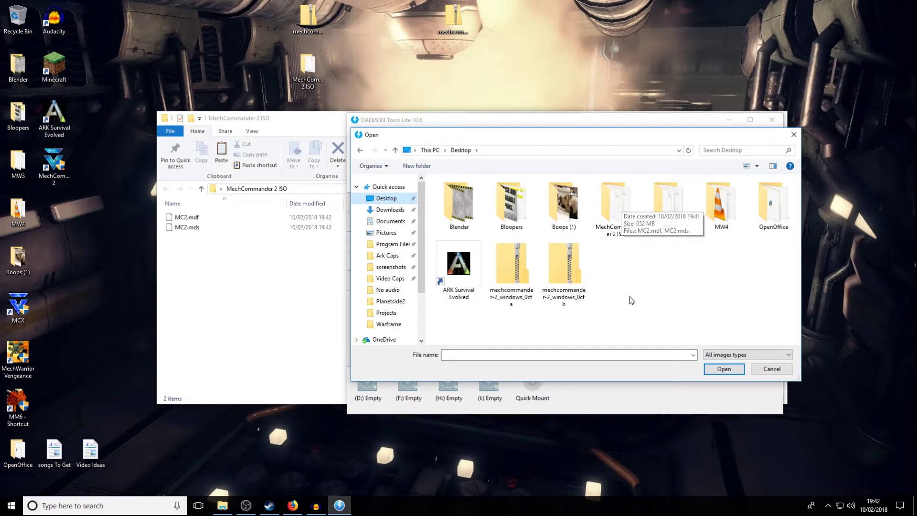
{"action": "double_click", "coordinate": [669, 203]}
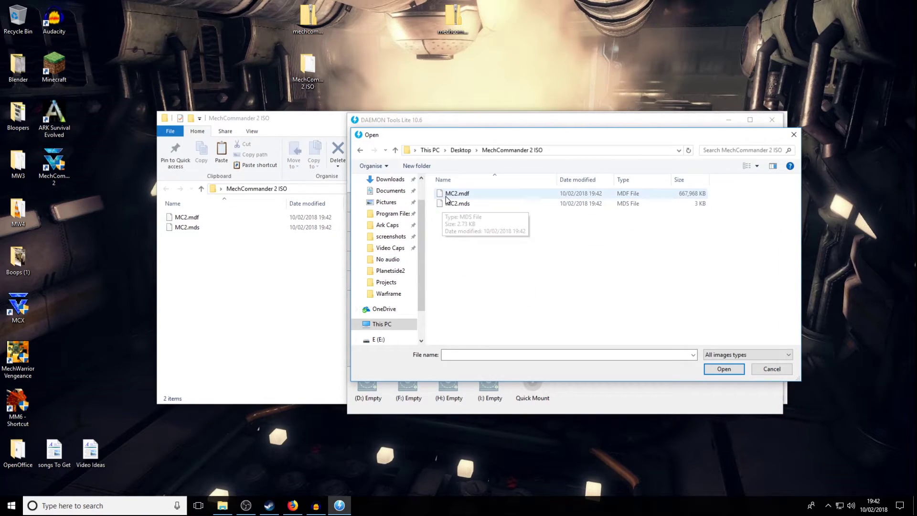
{"action": "double_click", "coordinate": [453, 194]}
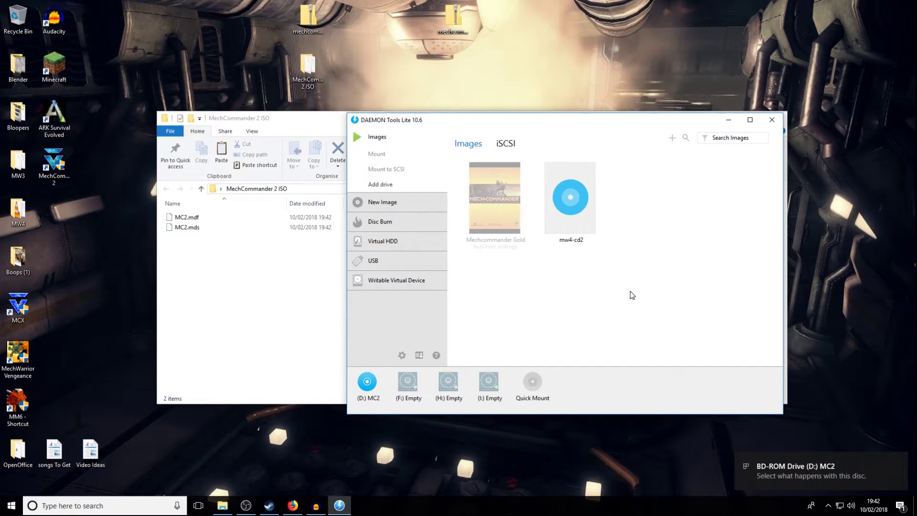
- Dismiss the disc's autoplay and MechCommander 2 launcher, then close DAEMON Tools
{"action": "left_click", "coordinate": [803, 473]}
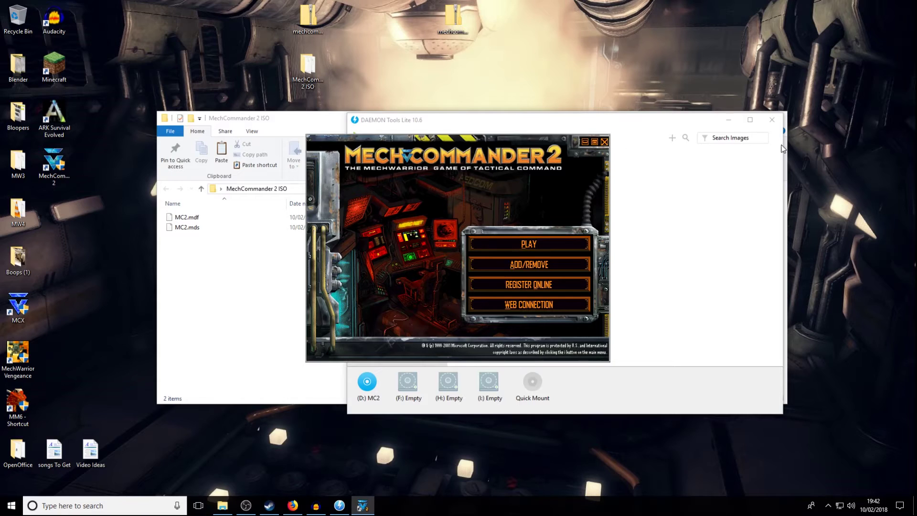
{"action": "left_click", "coordinate": [604, 142]}
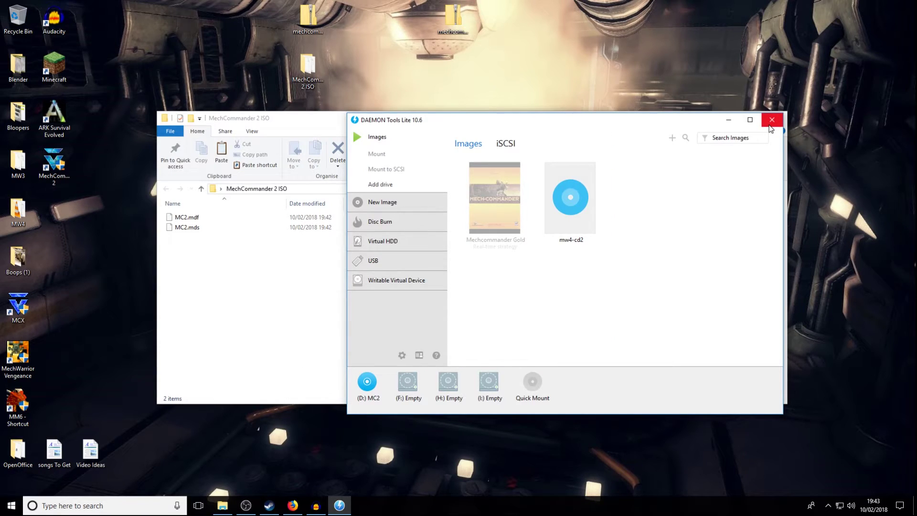
{"action": "left_click", "coordinate": [772, 120]}
- Extract the Mech Commander 2 RIP folder from its zip onto the desktop
{"action": "double_click", "coordinate": [453, 19]}
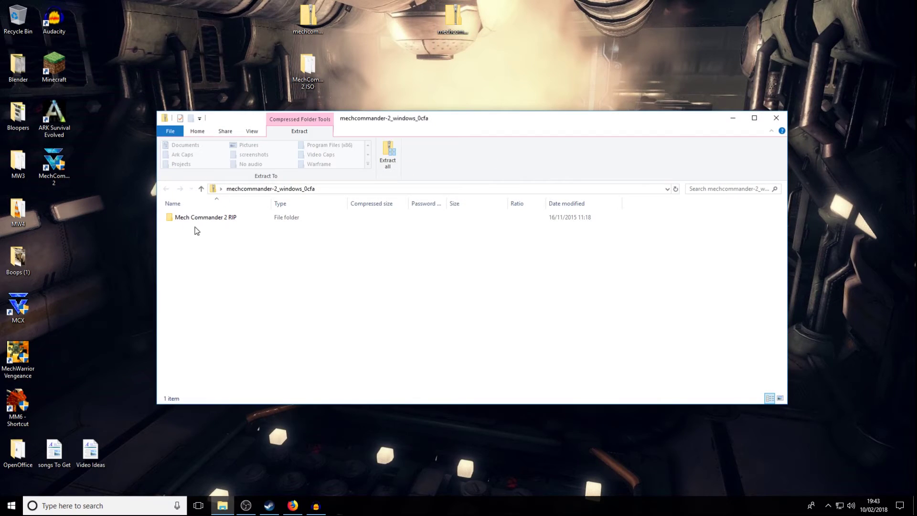
{"action": "left_click_drag", "start_coordinate": [195, 224], "coordinate": [449, 80]}
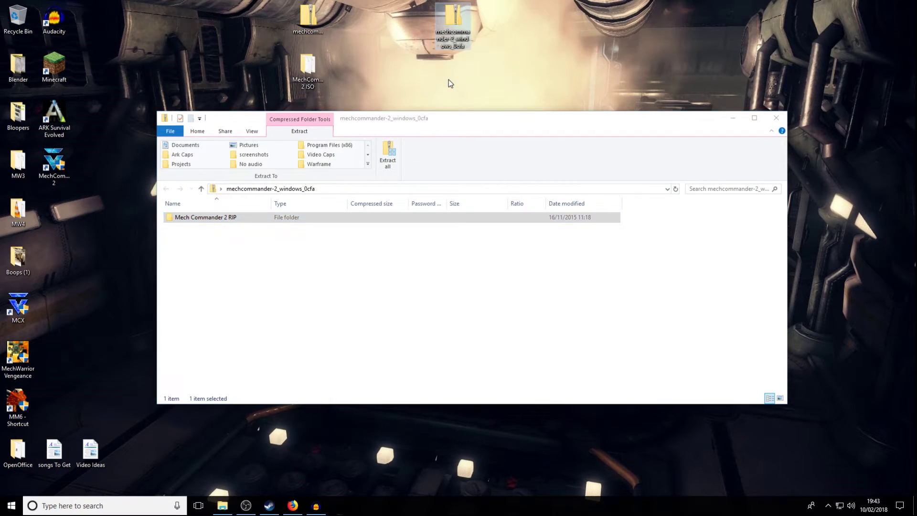
{"action": "left_click", "coordinate": [777, 118]}
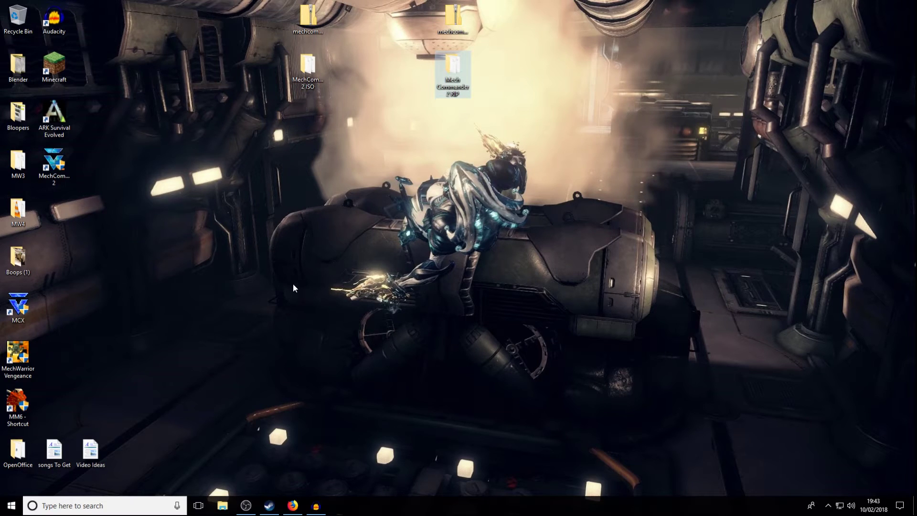
- Move the sound folder from the installed MechCommander2 data folder onto the desktop
{"action": "key", "text": "Left"}
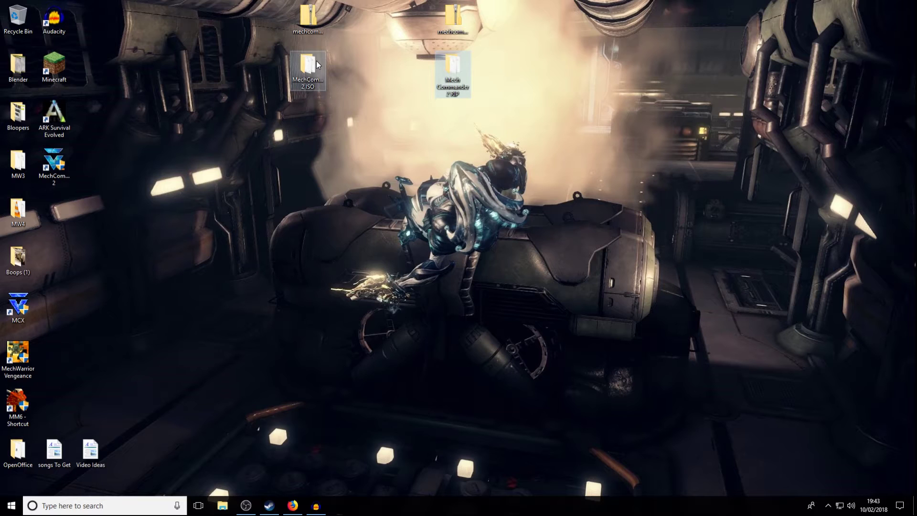
{"action": "left_click", "coordinate": [222, 505]}
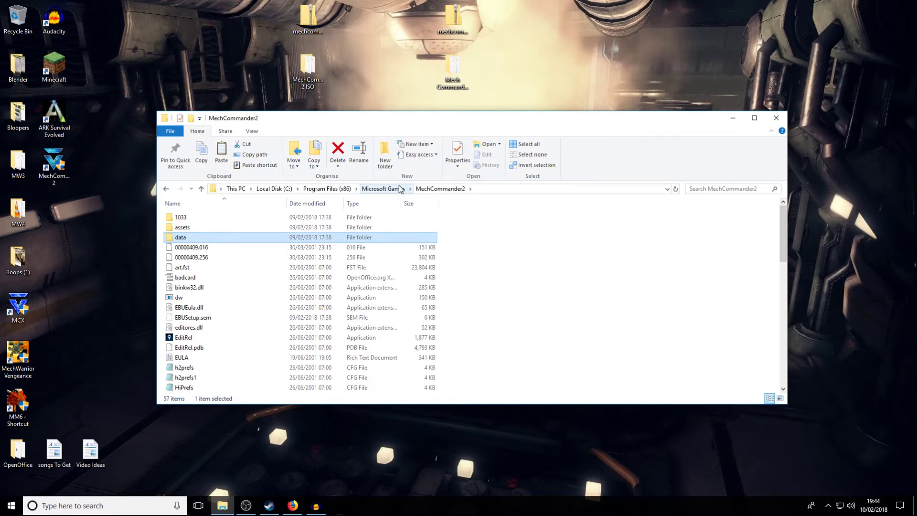
{"action": "double_click", "coordinate": [188, 237]}
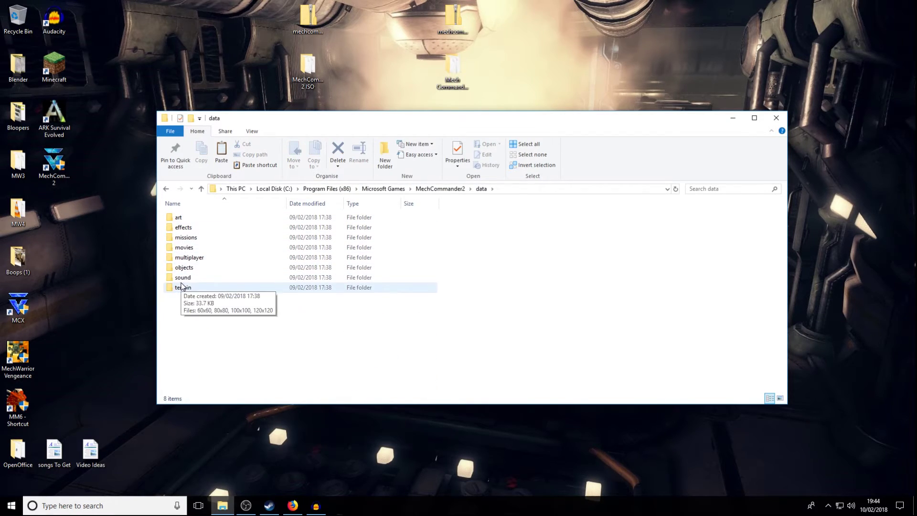
{"action": "left_click_drag", "start_coordinate": [184, 278], "coordinate": [307, 69]}
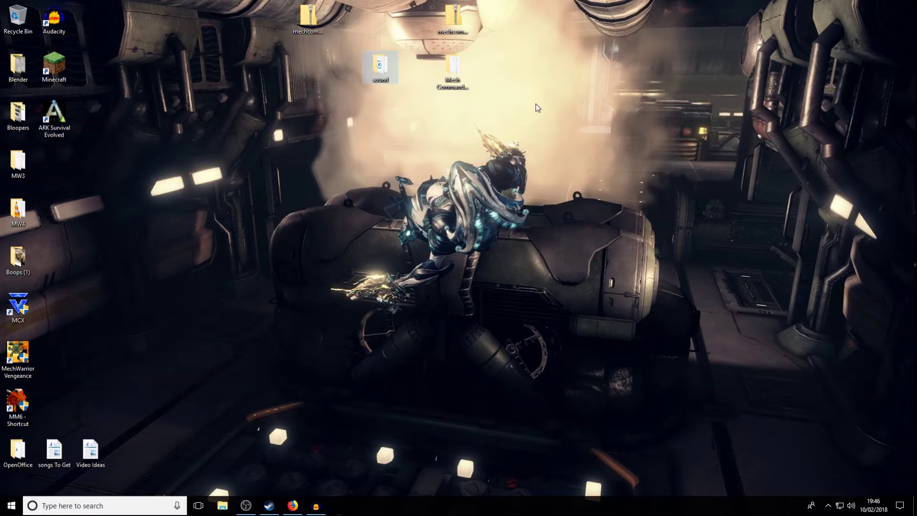
- Delete the sound folder in Mech Commander 2 RIP\data and move the desktop sound folder in
{"action": "double_click", "coordinate": [453, 68]}
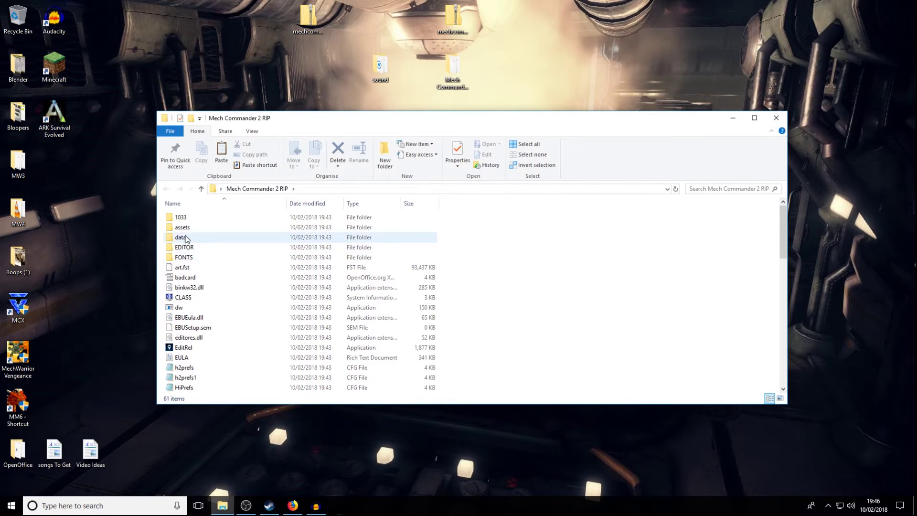
{"action": "double_click", "coordinate": [188, 238]}
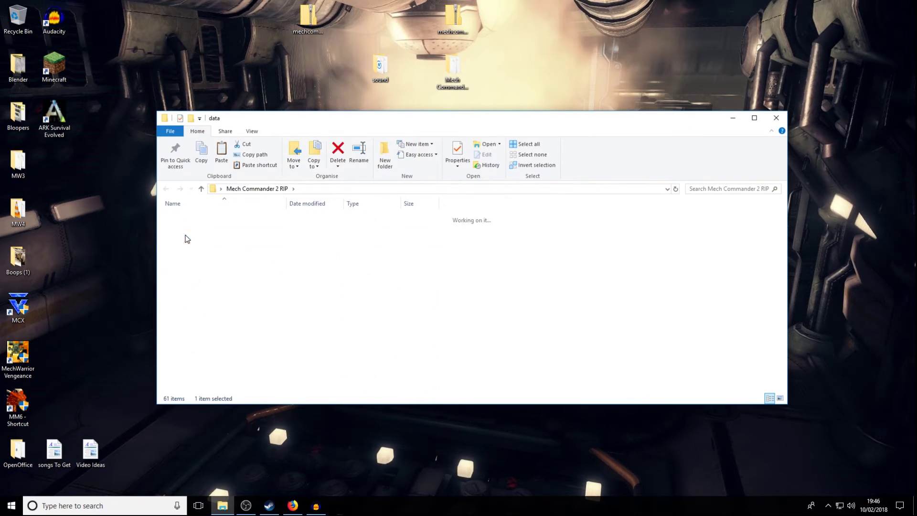
{"action": "left_click", "coordinate": [189, 290]}
{"action": "key", "text": "Delete"}
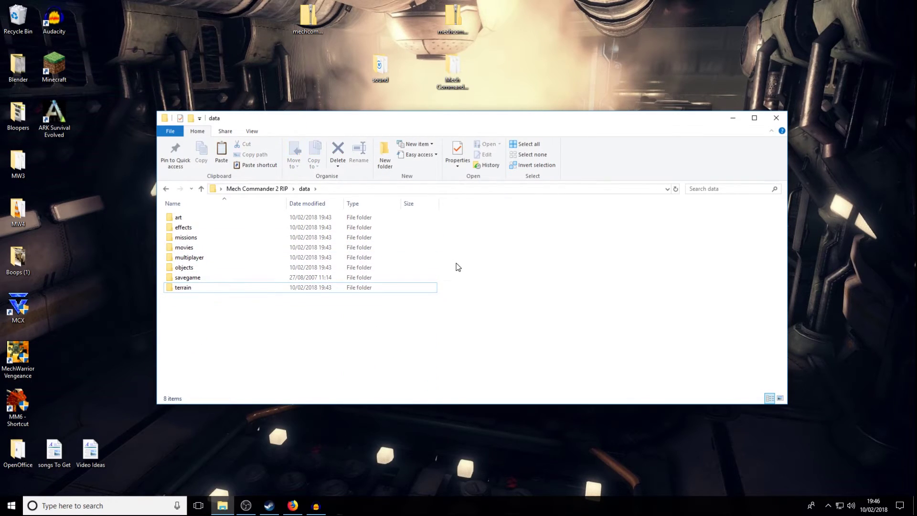
{"action": "left_click_drag", "start_coordinate": [385, 65], "coordinate": [308, 245]}
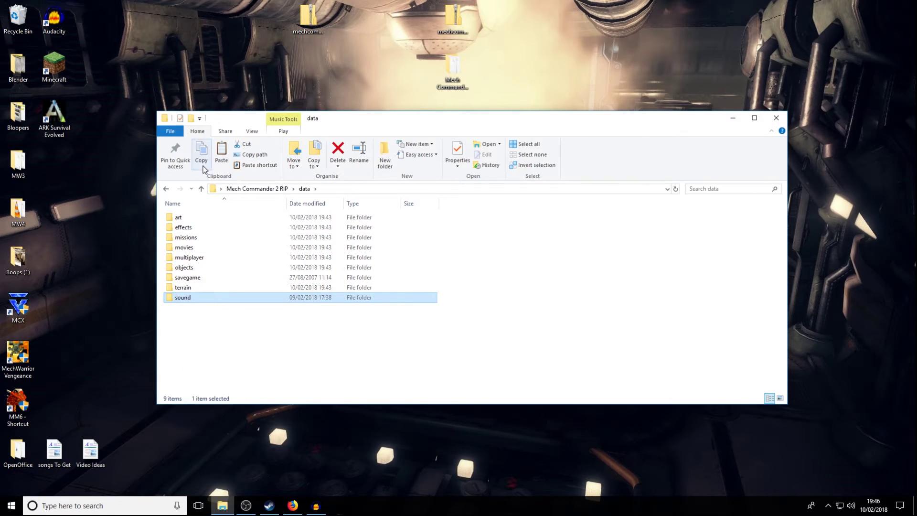
- Send Mc2Rel to the desktop as a shortcut and return to the desktop
{"action": "left_click", "coordinate": [168, 191]}
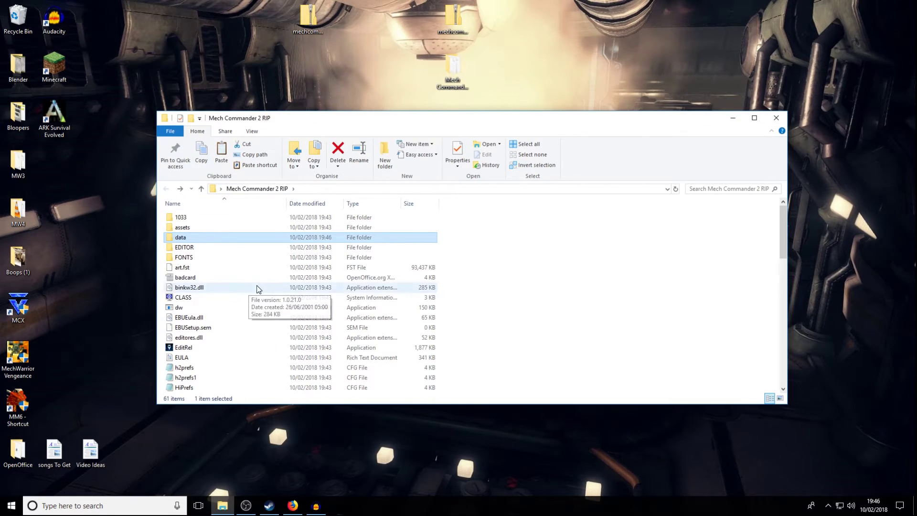
{"action": "scroll", "coordinate": [267, 281], "scroll_direction": "down", "scroll_amount": 5}
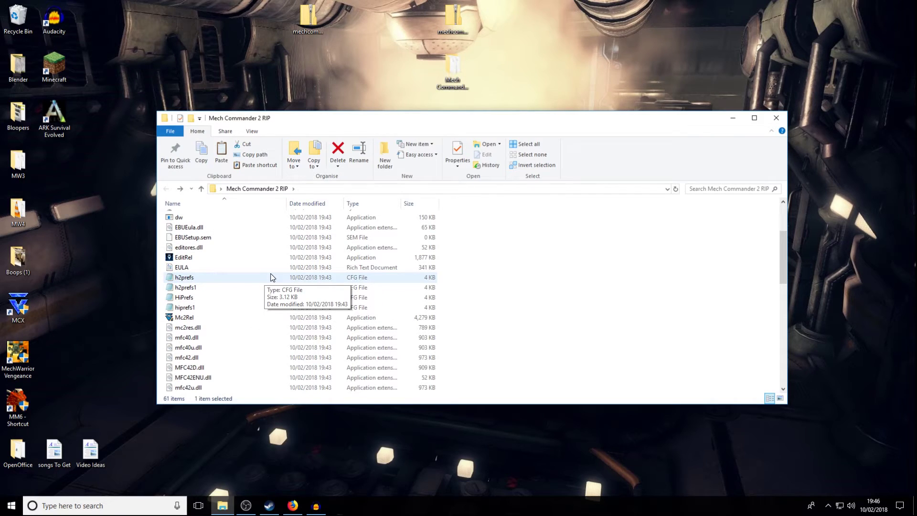
{"action": "scroll", "coordinate": [229, 253], "scroll_direction": "down", "scroll_amount": 2}
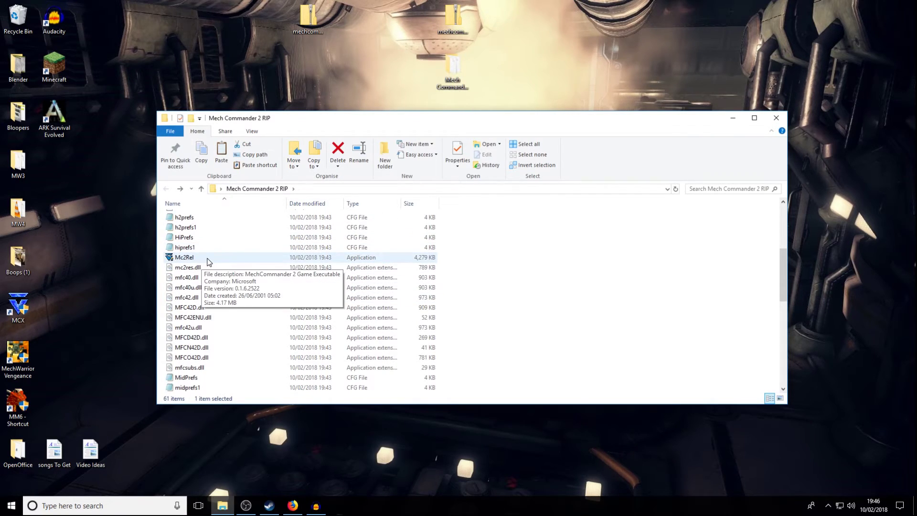
{"action": "left_click", "coordinate": [208, 258]}
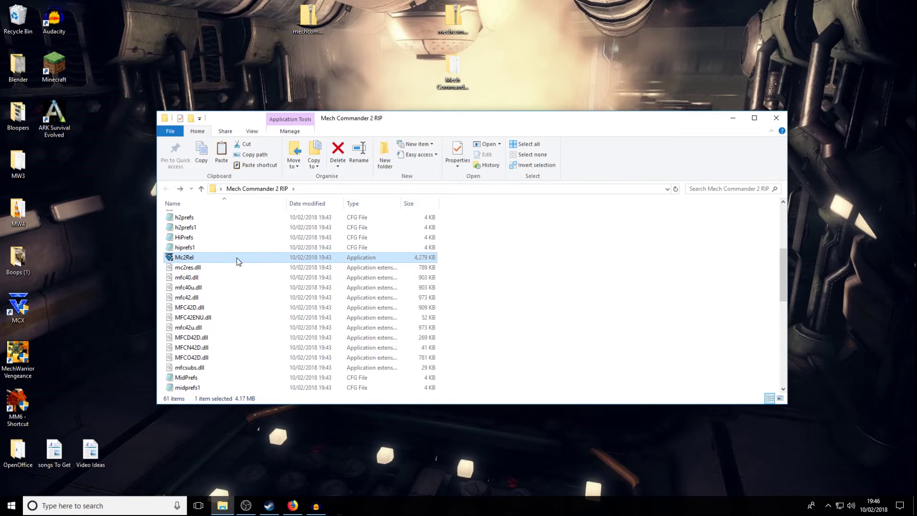
{"action": "right_click", "coordinate": [183, 259]}
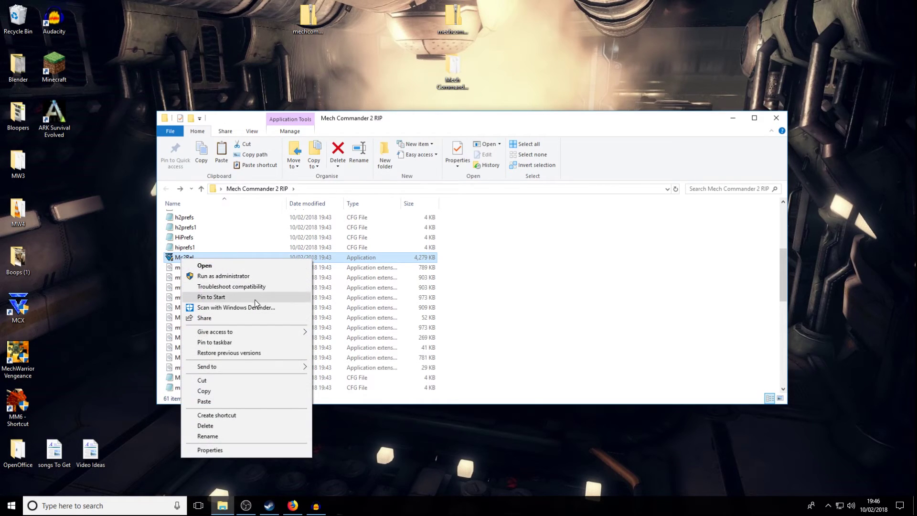
{"action": "mouse_move", "coordinate": [265, 370]}
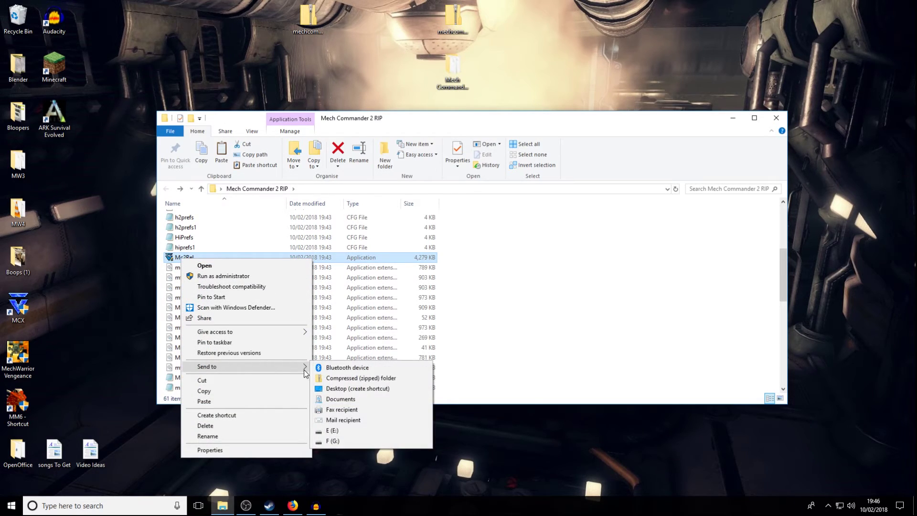
{"action": "left_click", "coordinate": [358, 388]}
{"action": "key", "text": "super+d"}
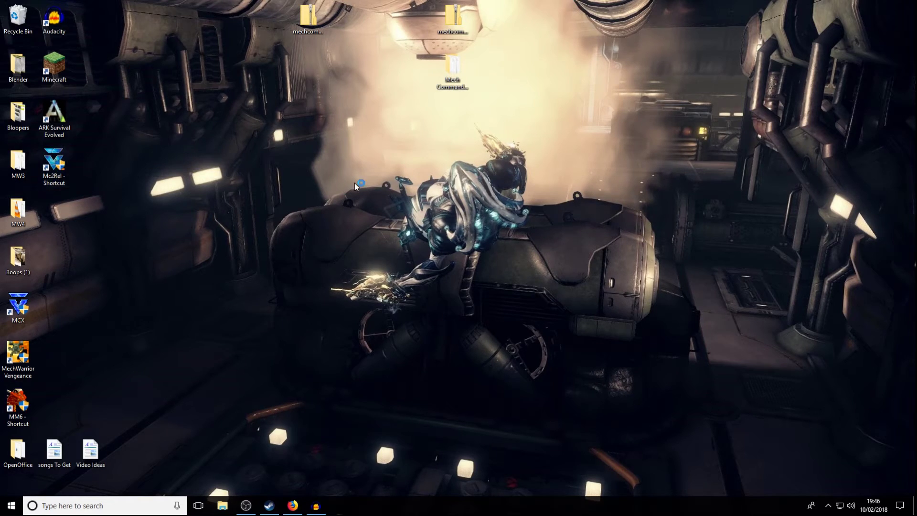